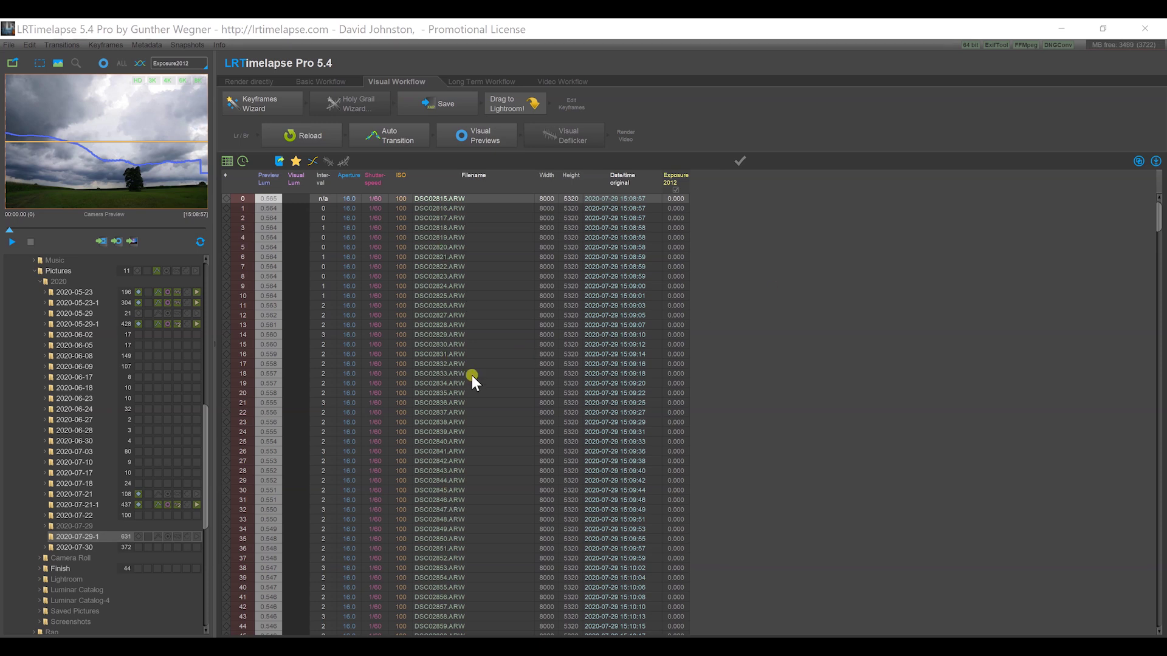
# Scroll down the folder tree to reach the 2020-07-29-1 storm sequence
pyautogui.scroll(-10, 471, 374)
pyautogui.press('Home')
pyautogui.click(681, 191)
# Place 5 keyframes with the Keyframes Wizard, save them, and send the sequence to Lightroom
pyautogui.click(282, 107)
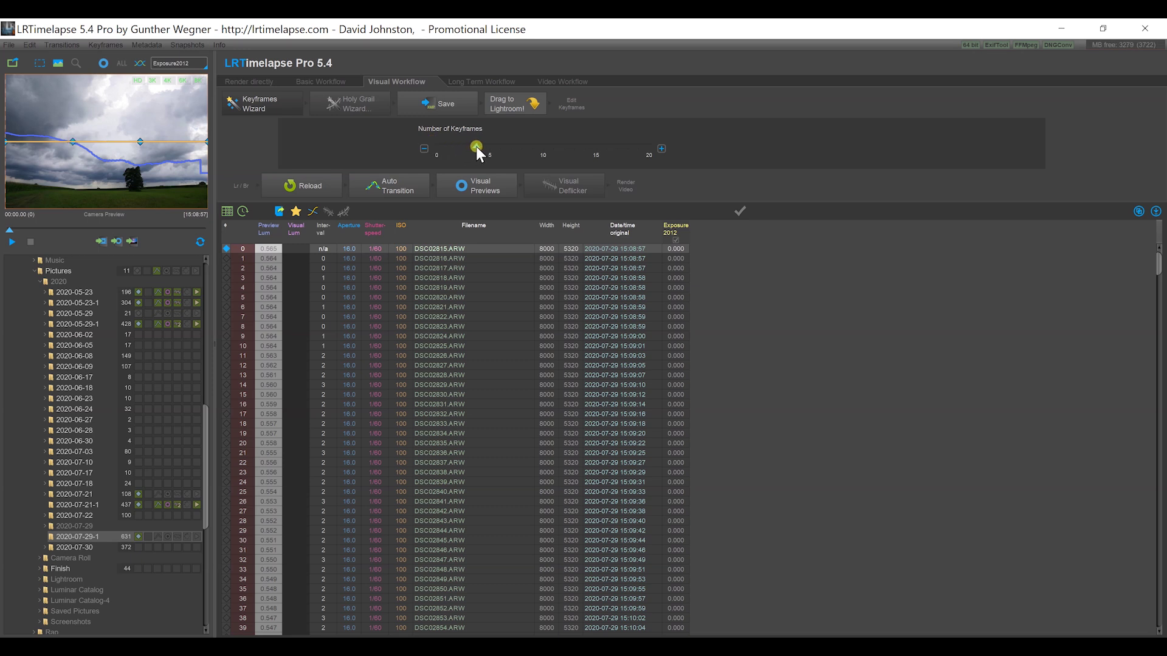
pyautogui.moveTo(476, 147); pyautogui.dragTo(492, 146)
pyautogui.click(445, 107)
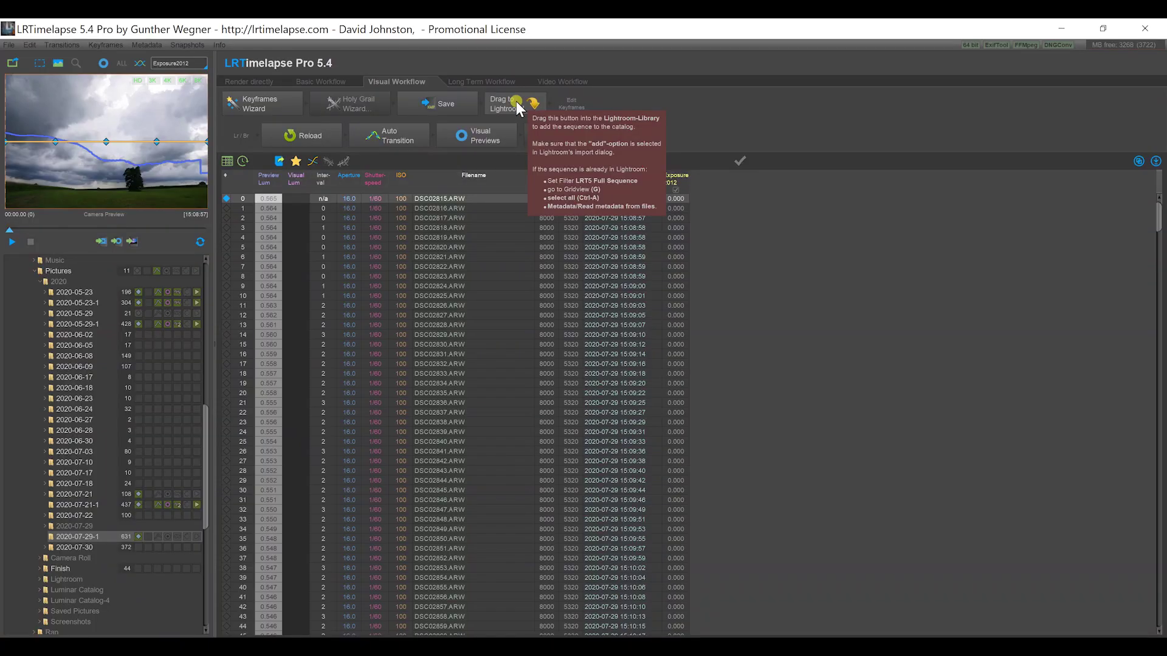
pyautogui.moveTo(519, 111); pyautogui.dragTo(419, 523)
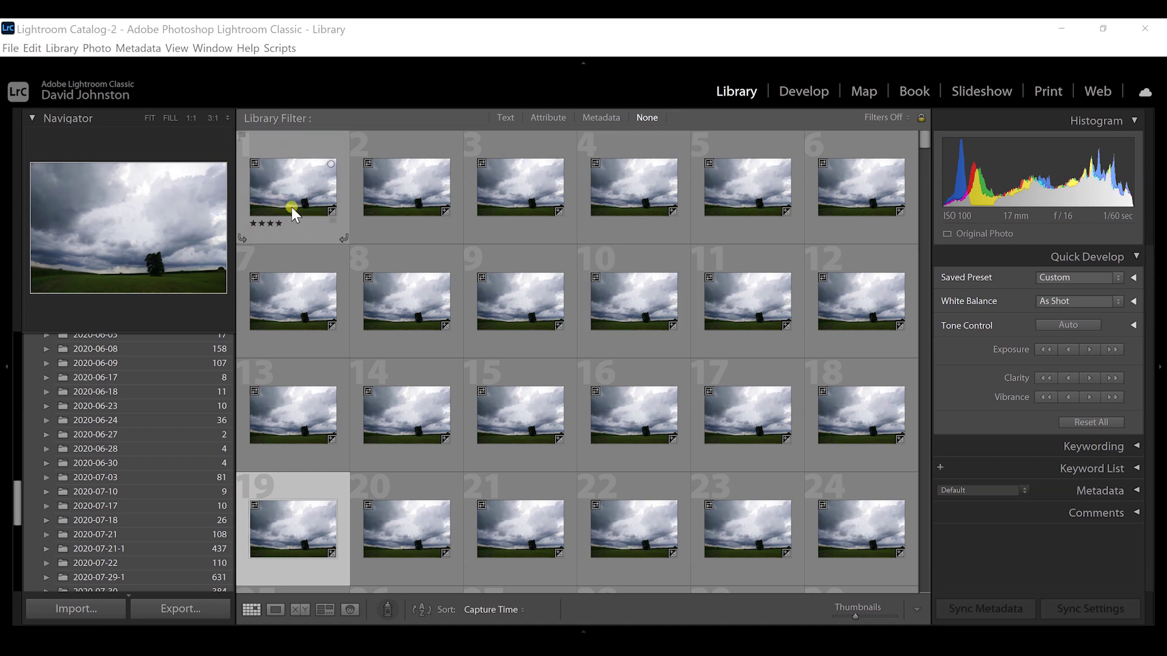
# Open the Library's saved filter preset list
pyautogui.click(885, 118)
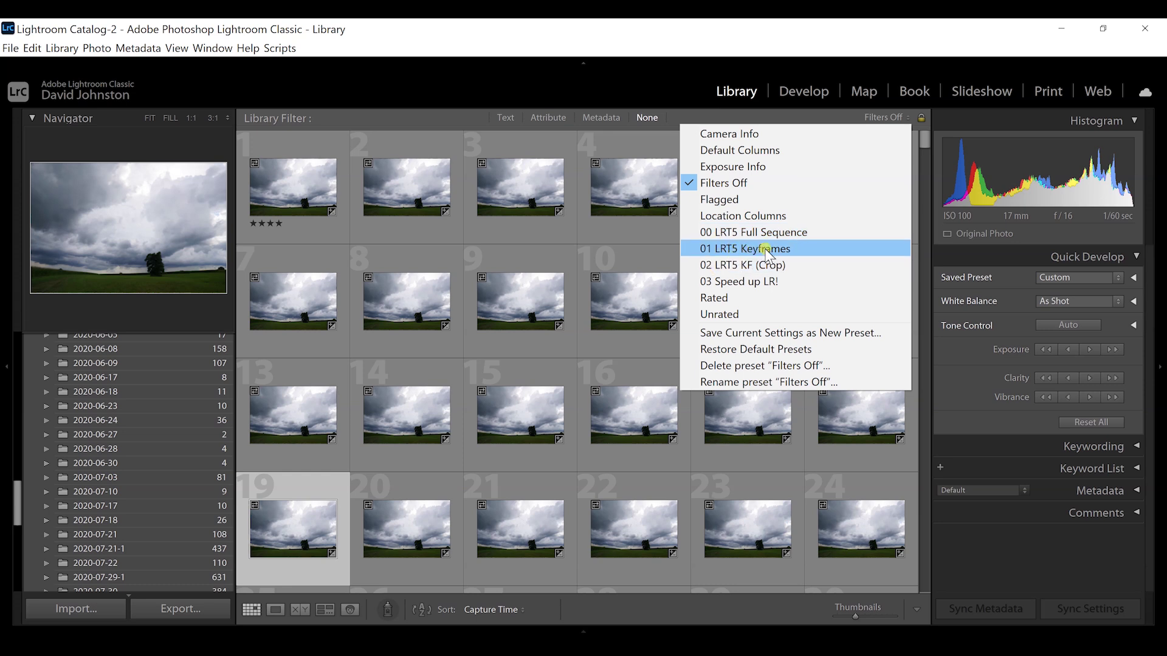
# Filter the grid to the 01 LRT5 Keyframes preset
pyautogui.click(765, 249)
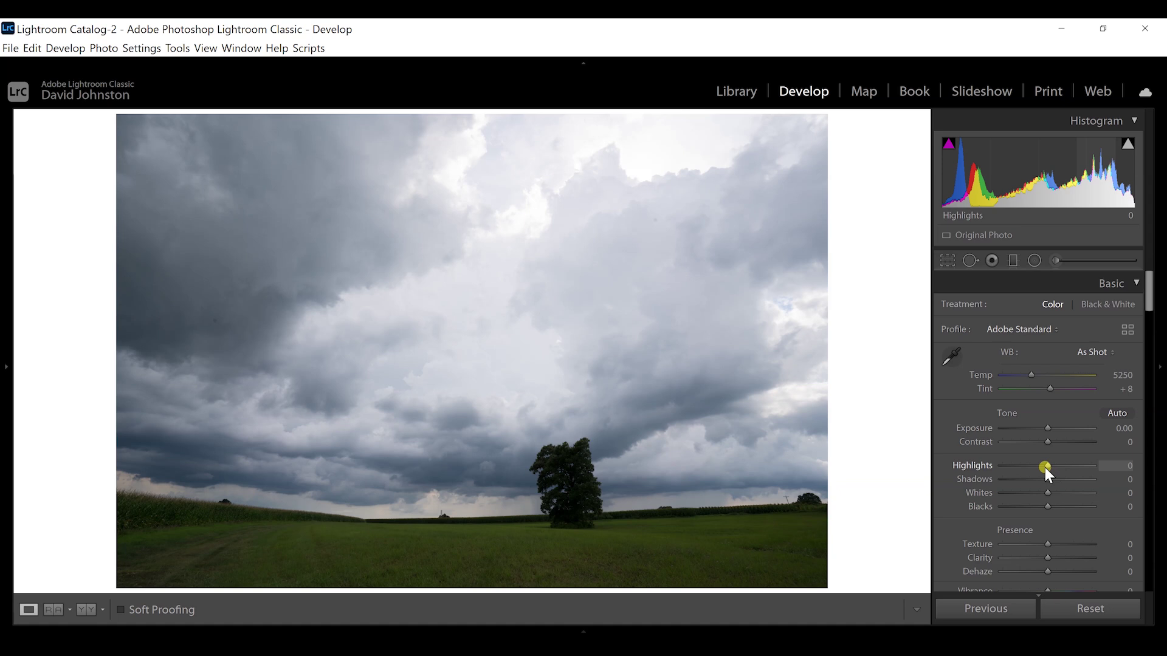
# Lower Highlights to −41 and raise Clarity to +16 on the first keyframe
pyautogui.moveTo(1045, 466); pyautogui.dragTo(1037, 507)
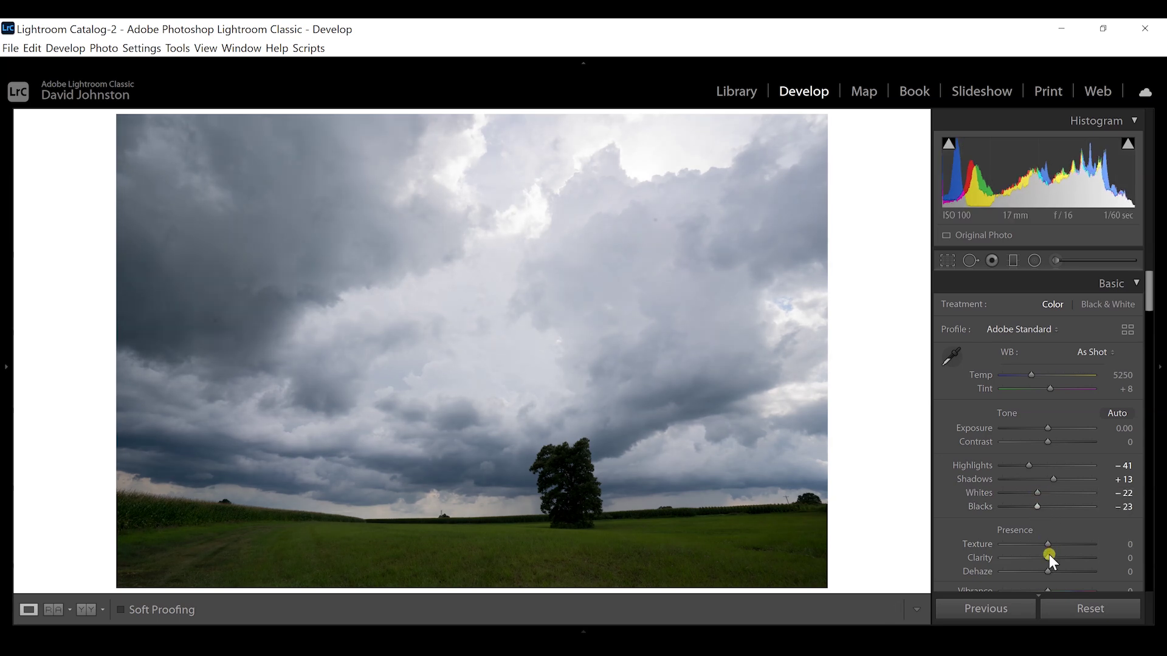
pyautogui.moveTo(1049, 555)
pyautogui.mouseDown()
pyautogui.moveTo(1062, 557)
pyautogui.moveTo(1055, 549)
pyautogui.mouseUp()
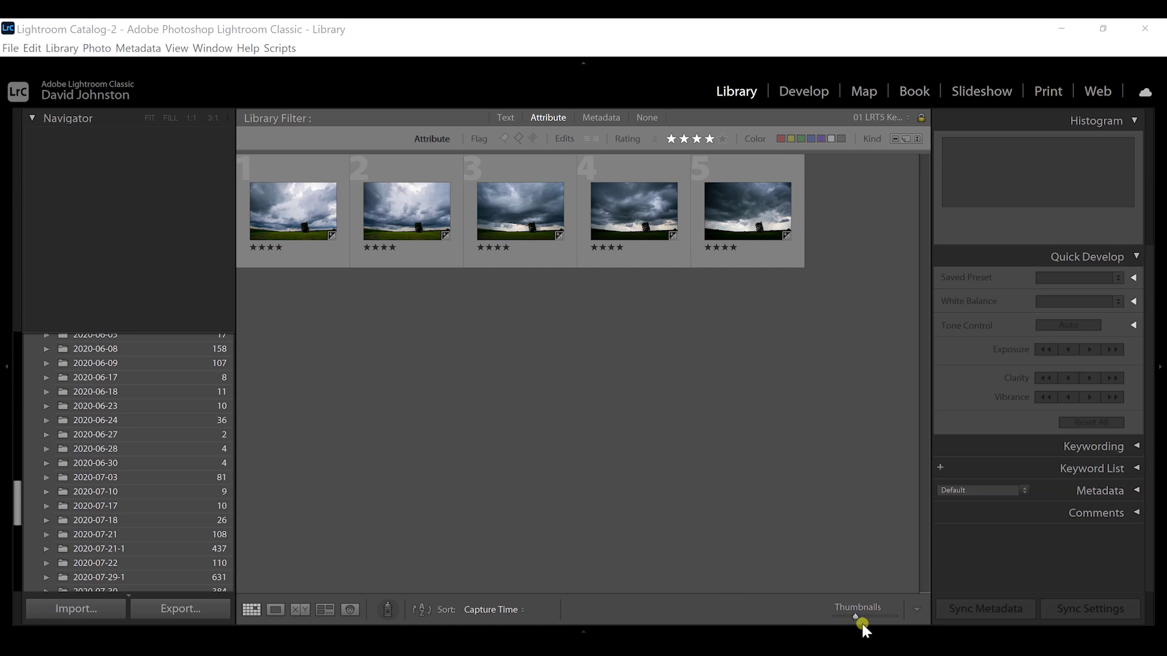
# Enlarge the thumbnails, review the third keyframe onward in Loupe, then return to Grid view
pyautogui.moveTo(857, 620); pyautogui.dragTo(870, 619)
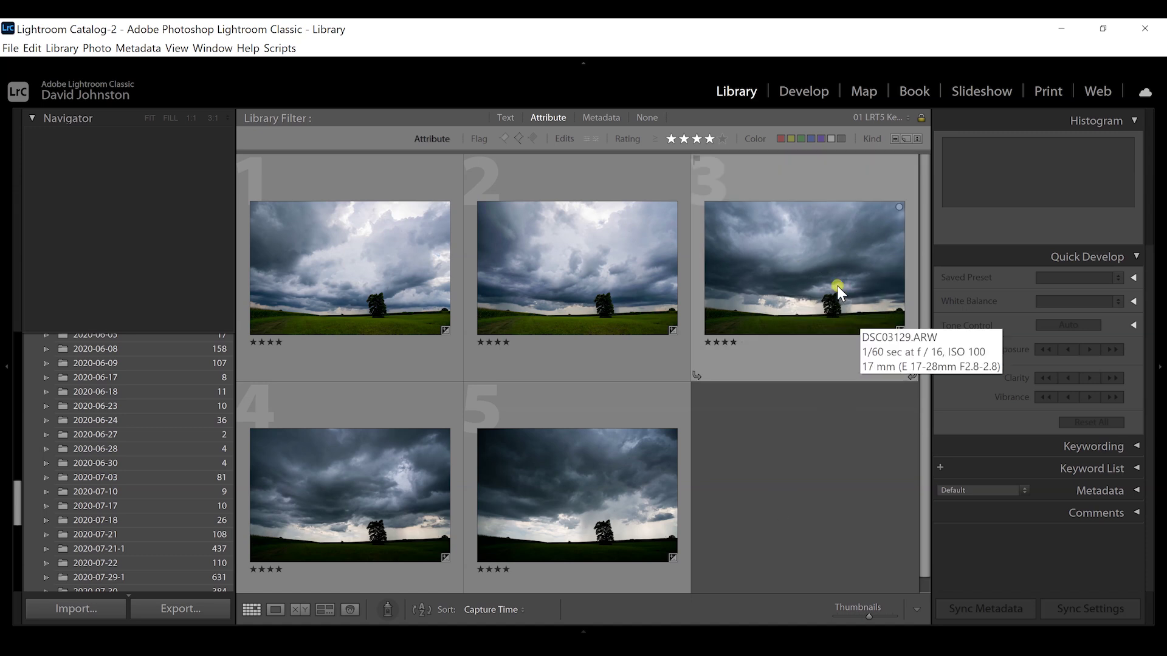
pyautogui.click(808, 322)
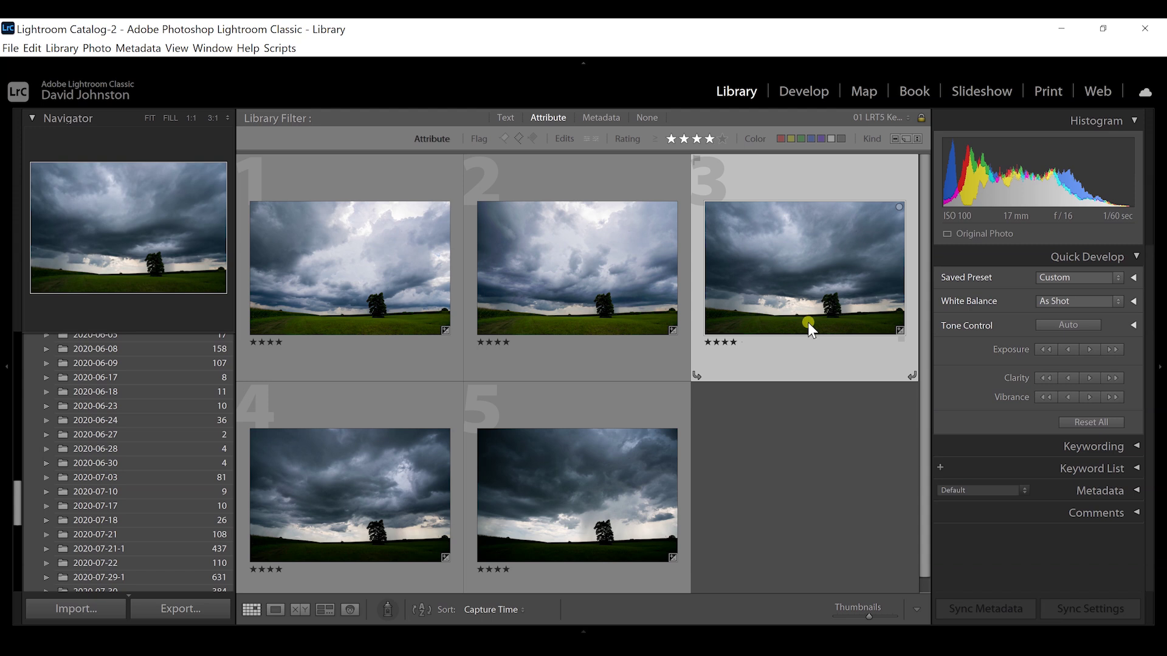
pyautogui.doubleClick(809, 322)
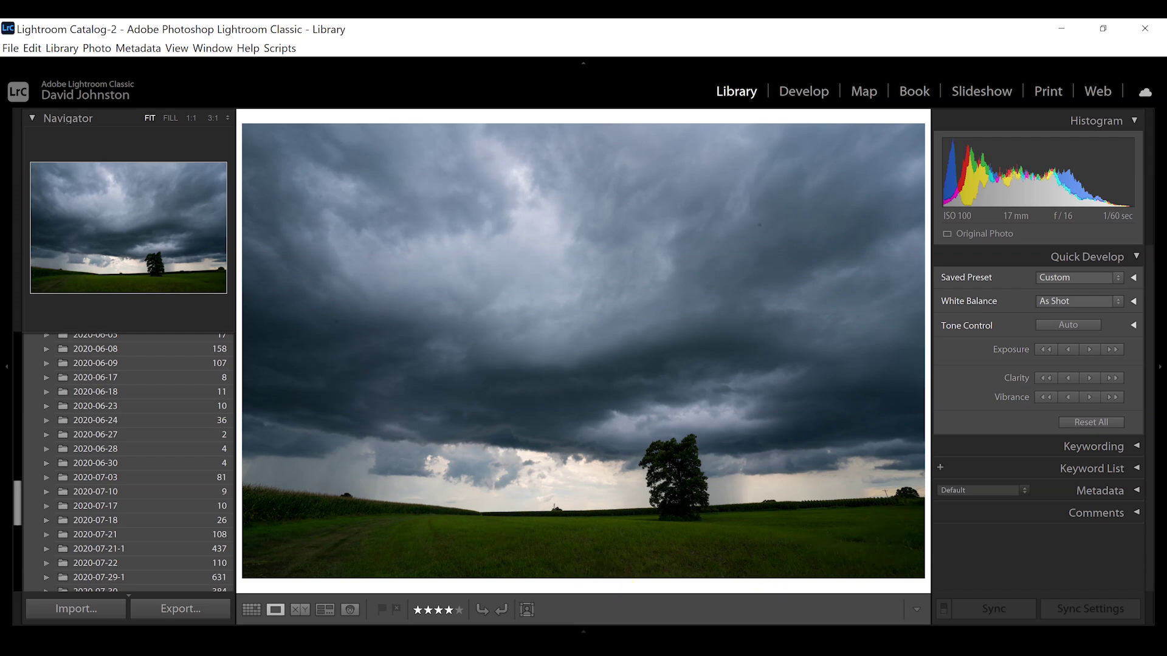
pyautogui.press('Right')
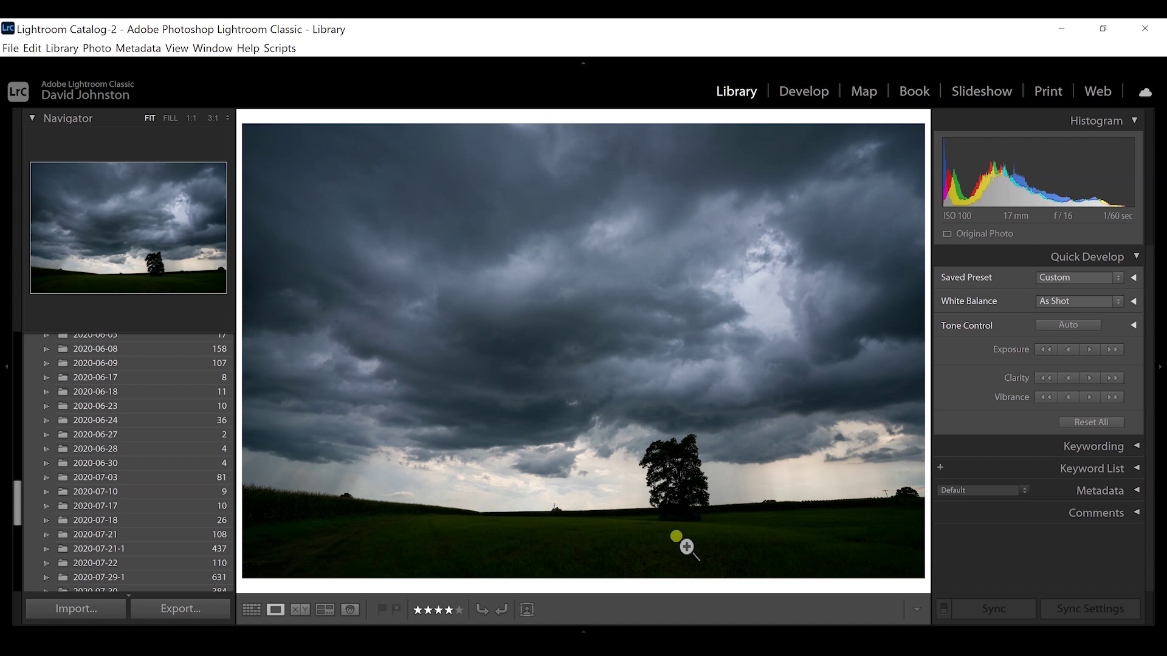
pyautogui.press('Right')
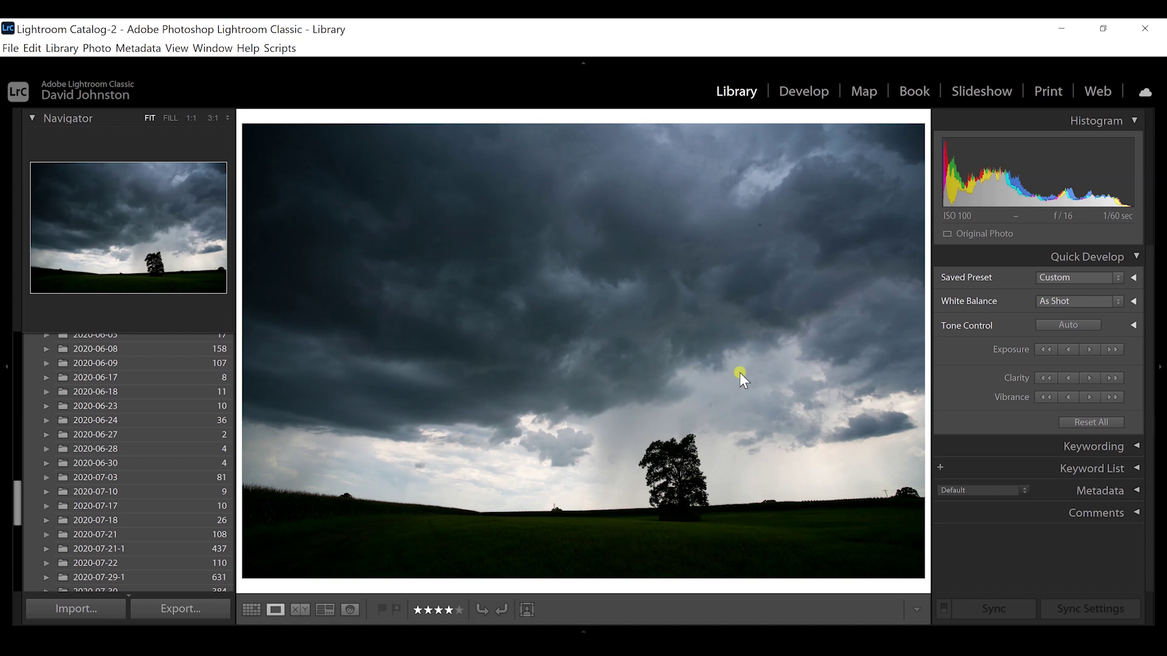
pyautogui.press('g')
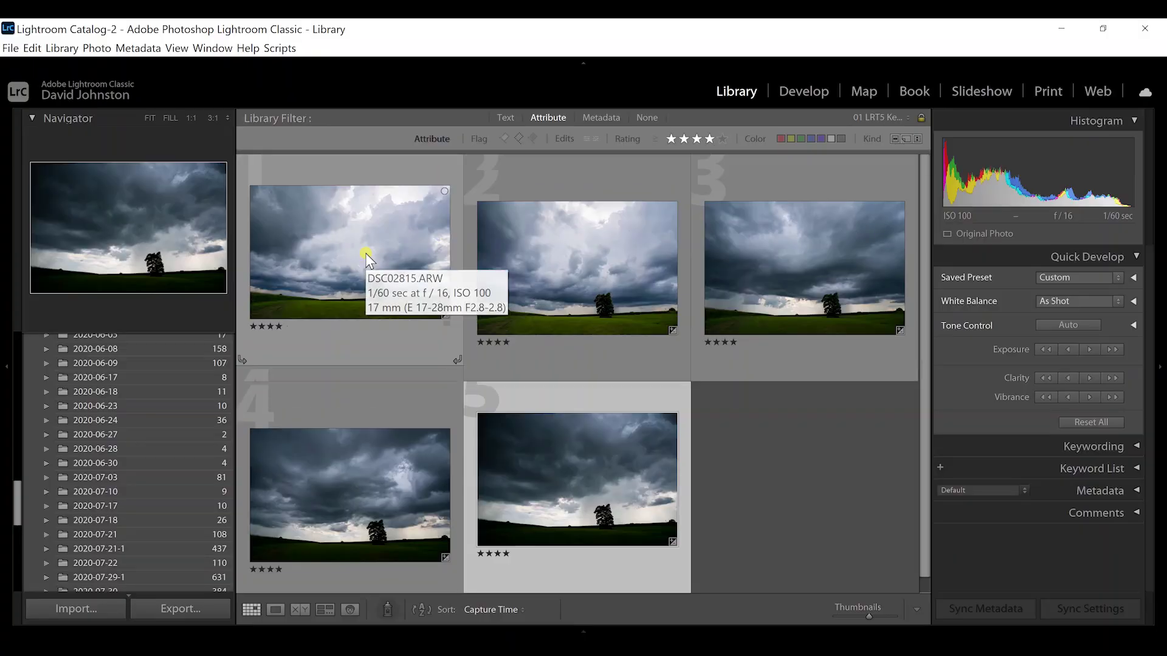
# Select all five keyframe thumbnails and run Metadata > Save Metadata to Files
pyautogui.hotkey('ctrl', 'a')
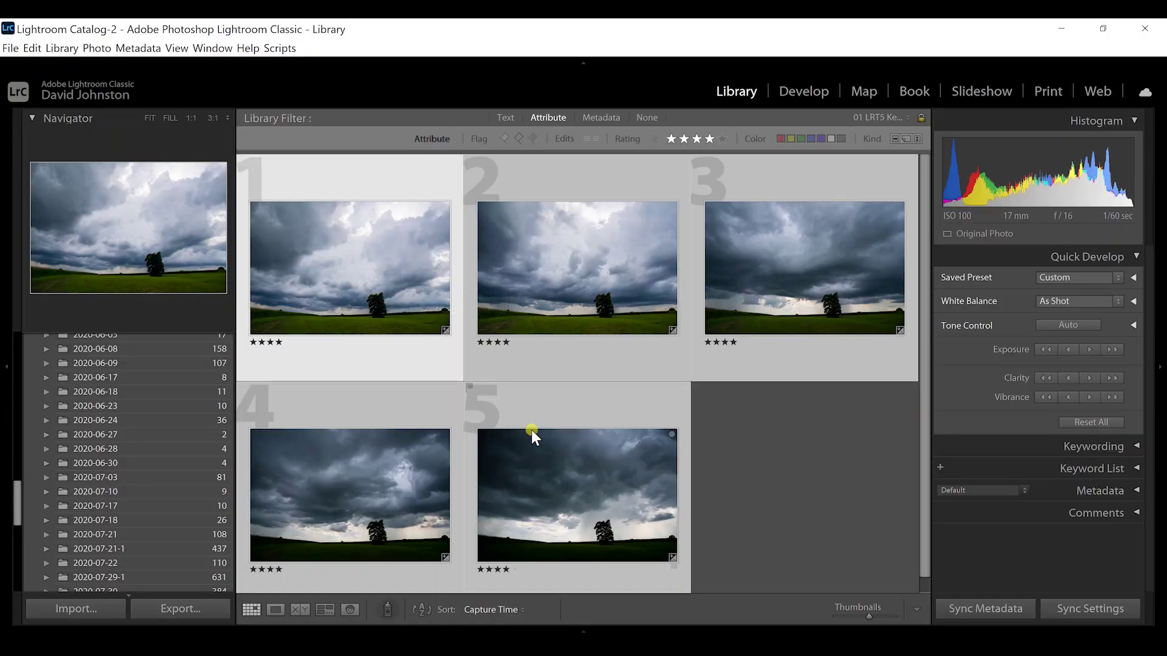
pyautogui.click(799, 447)
pyautogui.hotkey('ctrl', 'a')
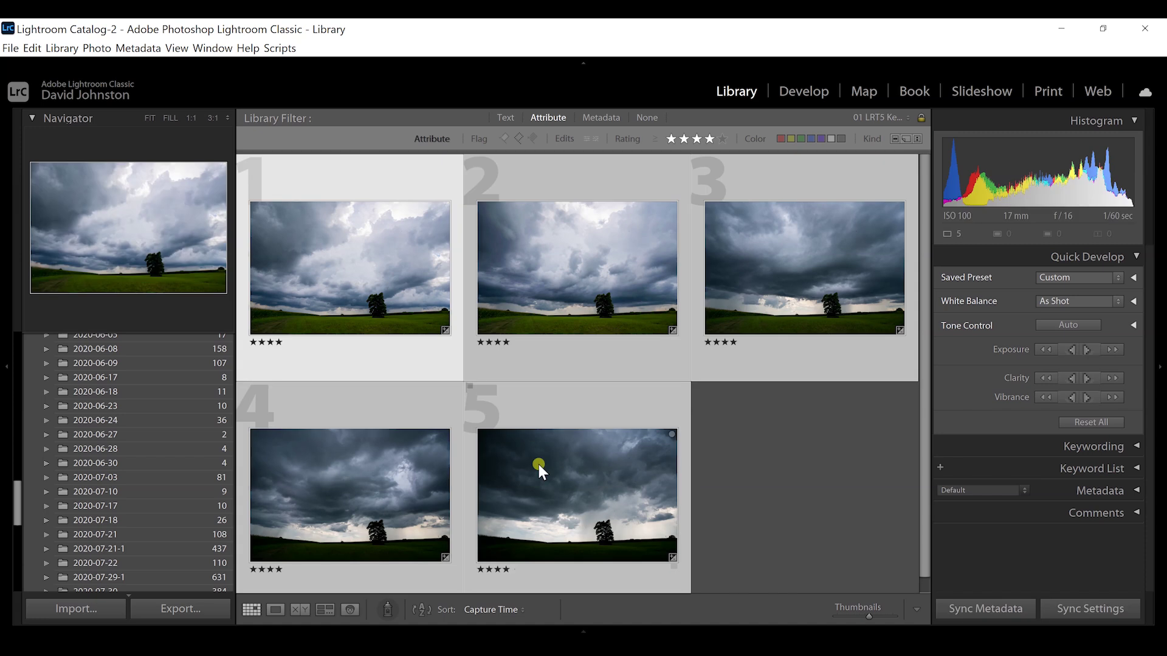
pyautogui.click(145, 50)
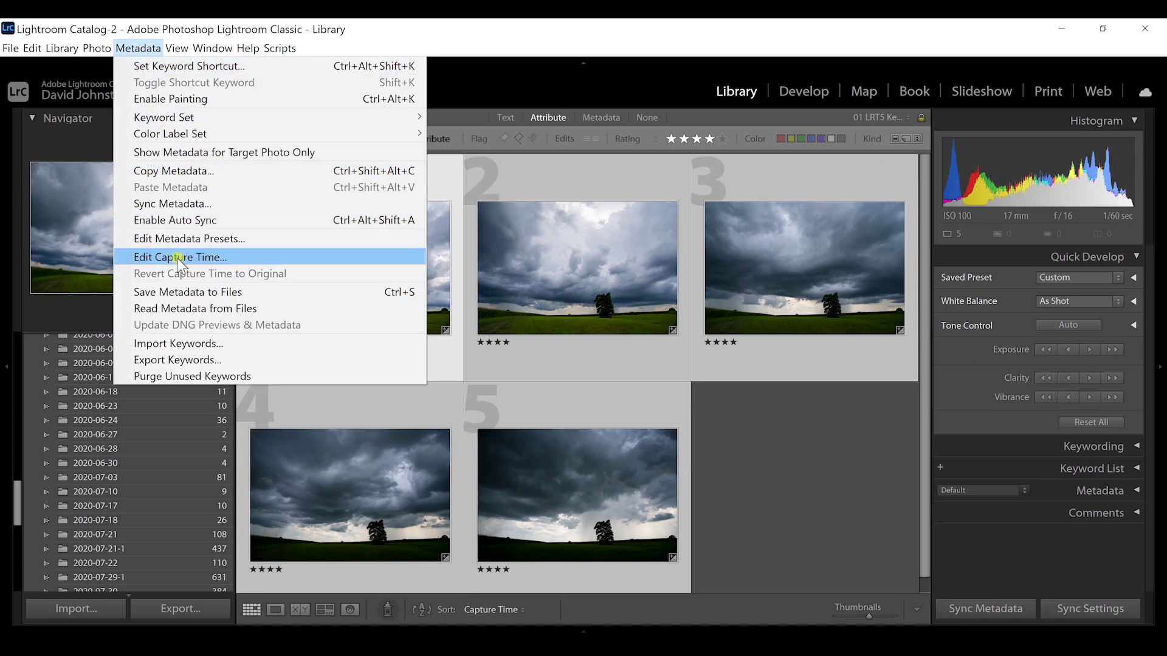
pyautogui.click(201, 294)
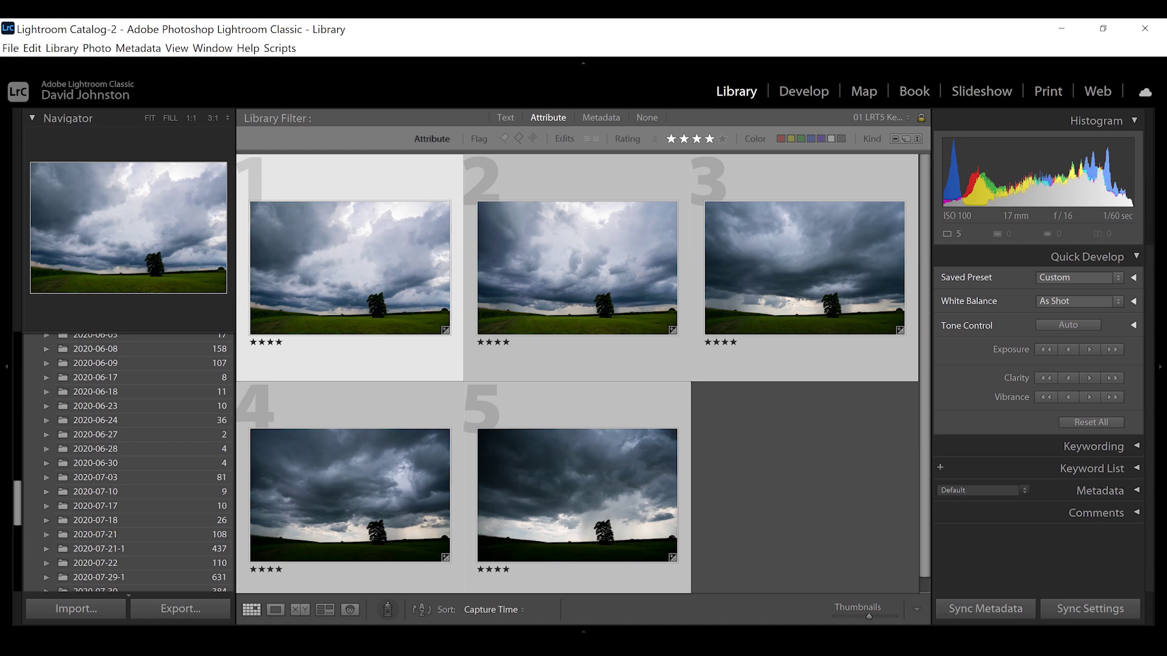
# Switch back to LRTimelapse with Alt+Tab
pyautogui.hotkey('alt', 'Tab')
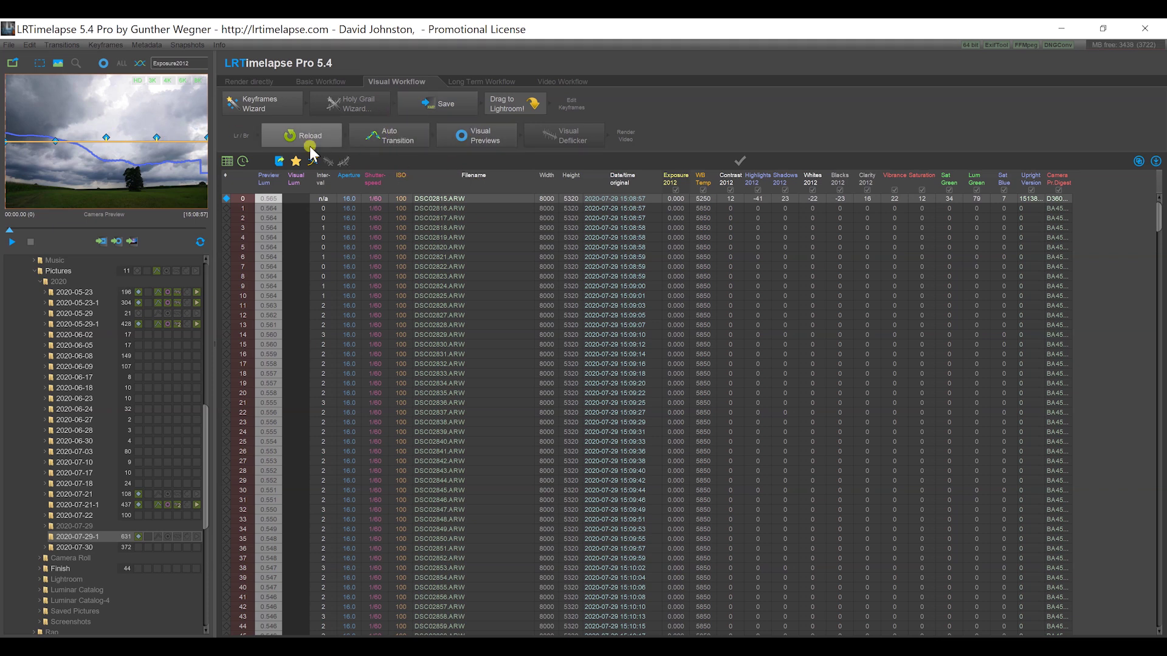
# Run Auto Transition, then toggle the ALL curves view on and off in the preview
pyautogui.click(397, 135)
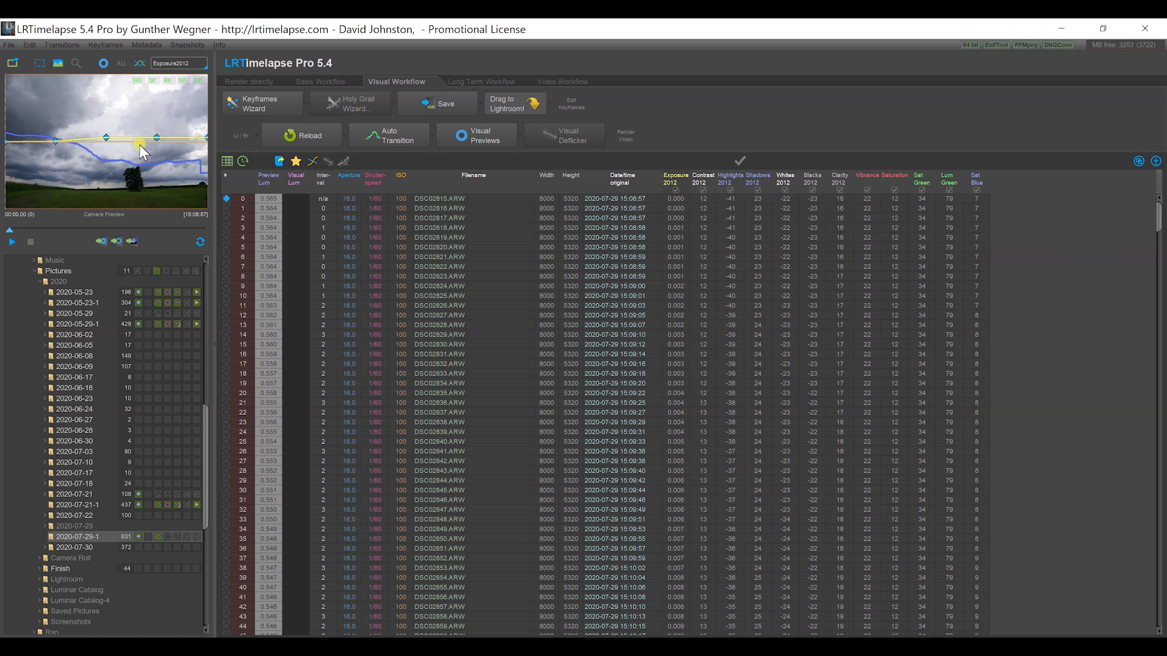
pyautogui.click(122, 64)
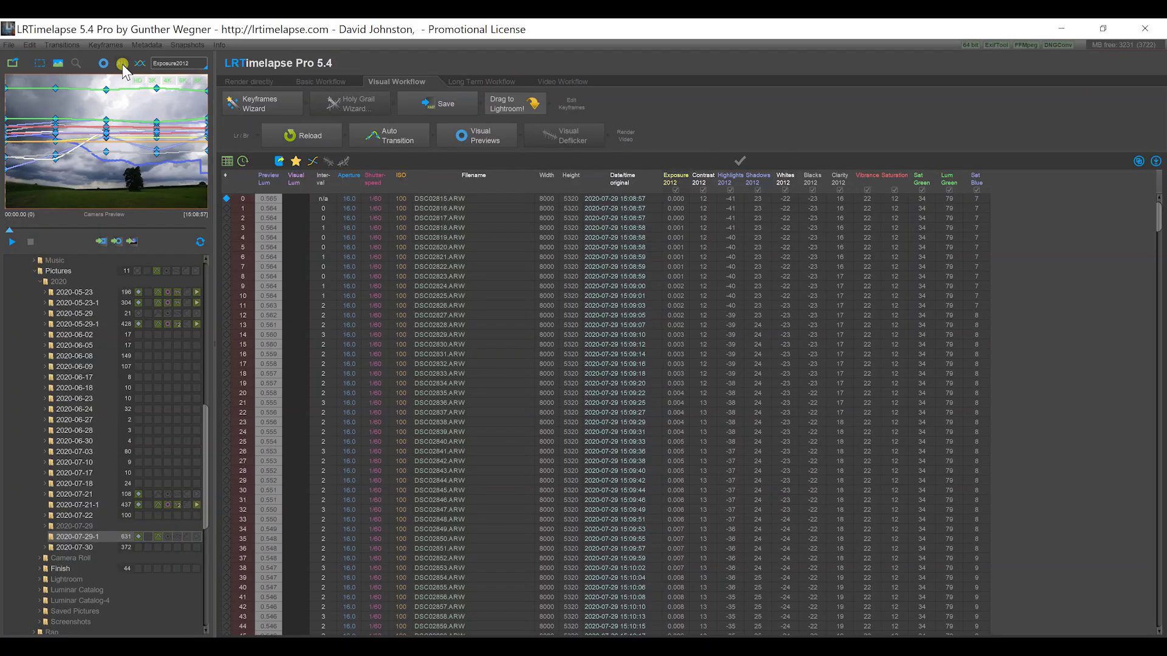
pyautogui.click(123, 65)
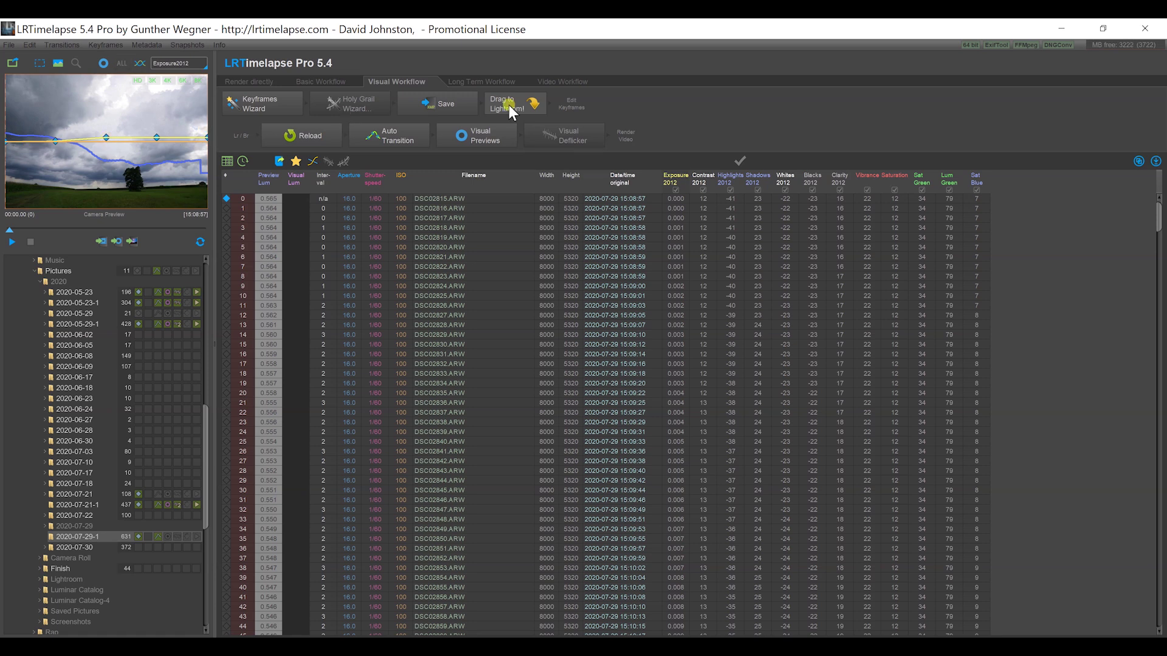
# Render Visual Previews for all 631 frames
pyautogui.click(486, 133)
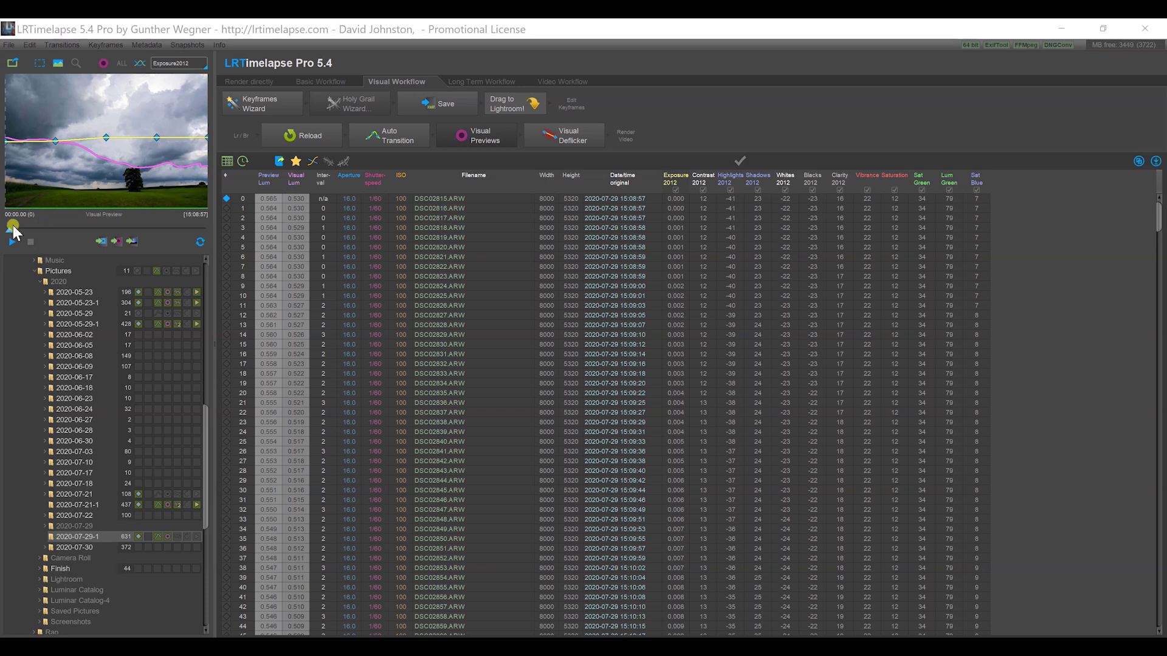
# Preview frame 37, then set the Visual Deflicker smoothing to a low value around 10
pyautogui.moveTo(12, 231)
pyautogui.mouseDown()
pyautogui.moveTo(132, 237)
pyautogui.moveTo(175, 226)
pyautogui.moveTo(5, 236)
pyautogui.mouseUp()
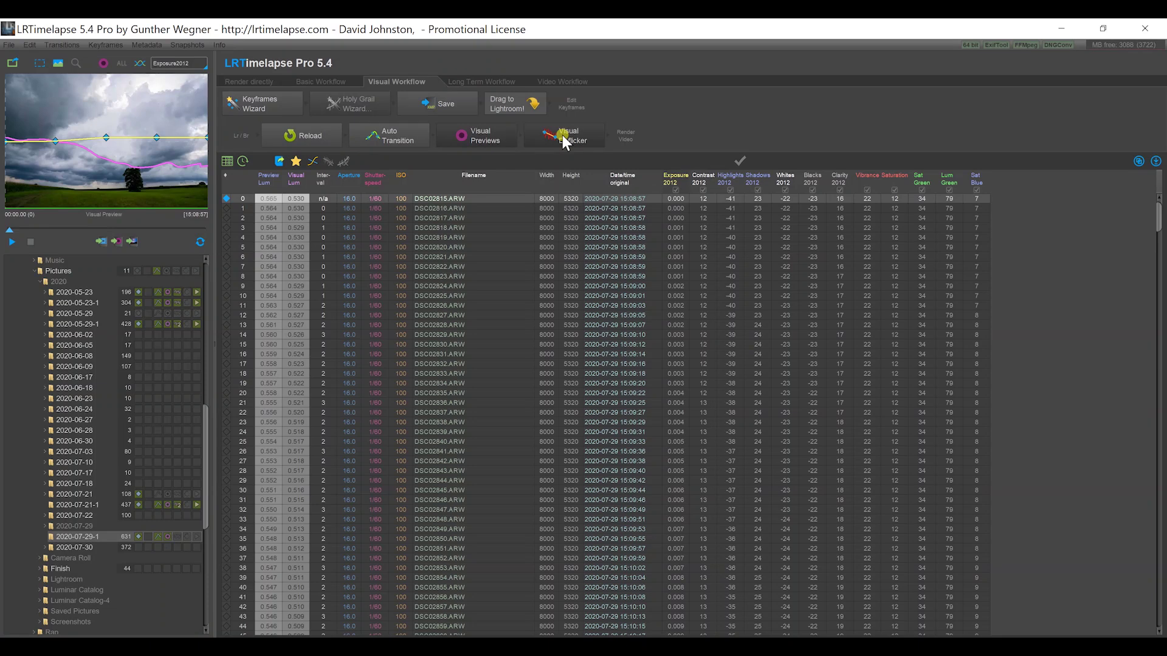
pyautogui.click(562, 135)
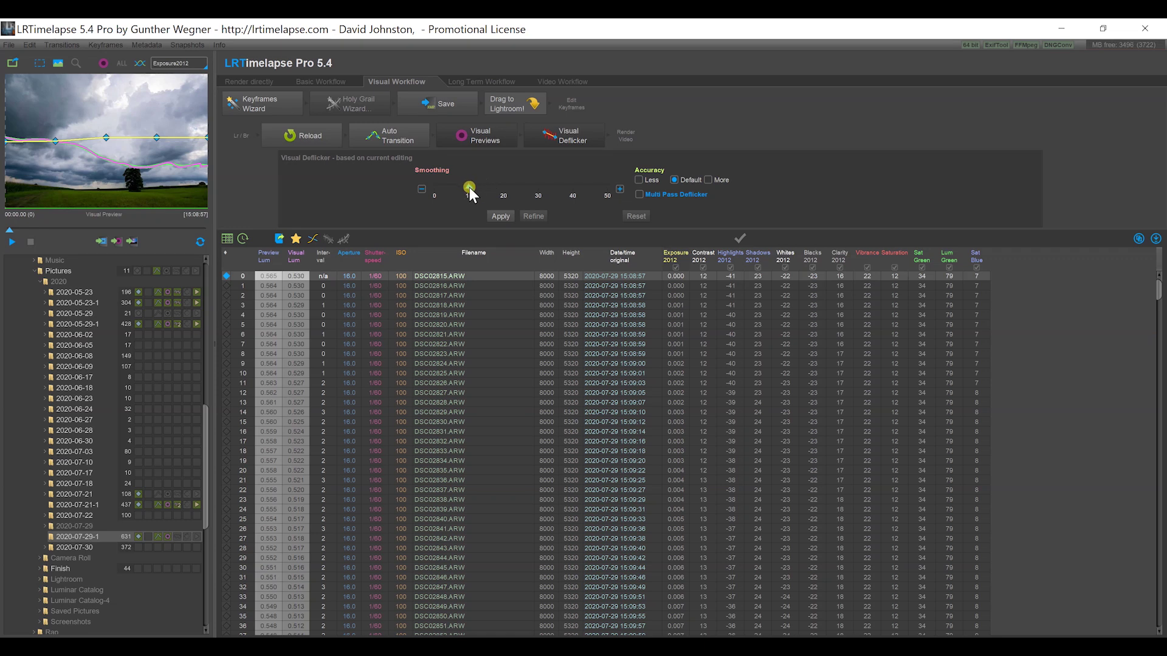
pyautogui.moveTo(467, 186); pyautogui.dragTo(484, 187)
pyautogui.moveTo(458, 189); pyautogui.dragTo(463, 189)
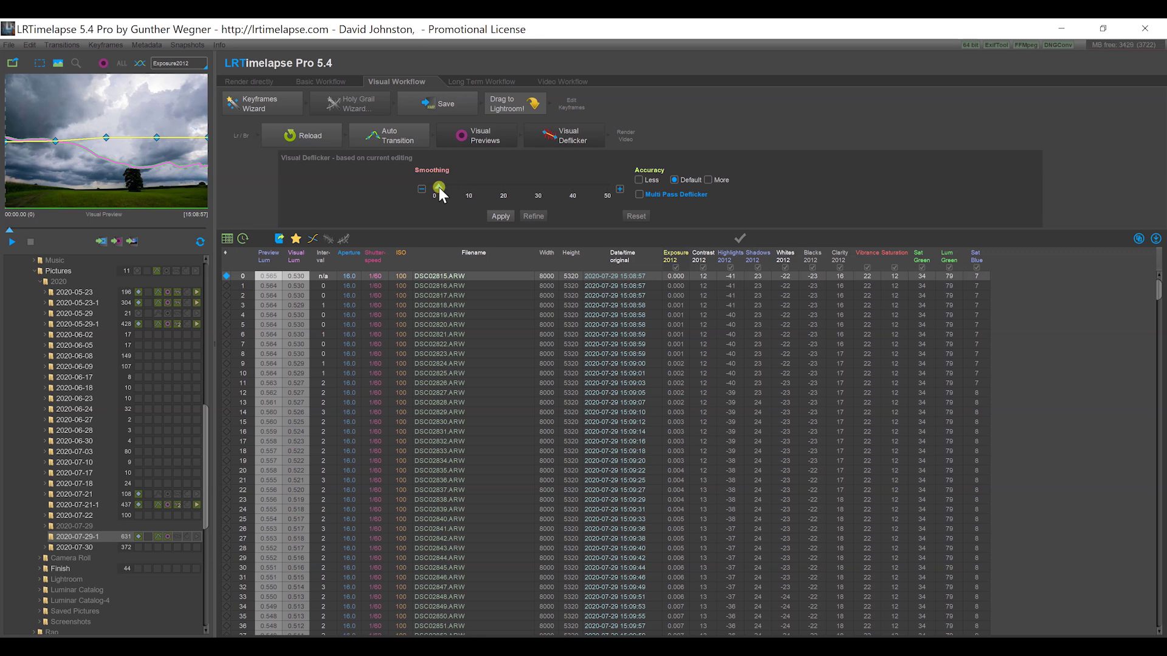
pyautogui.moveTo(457, 188); pyautogui.dragTo(455, 187)
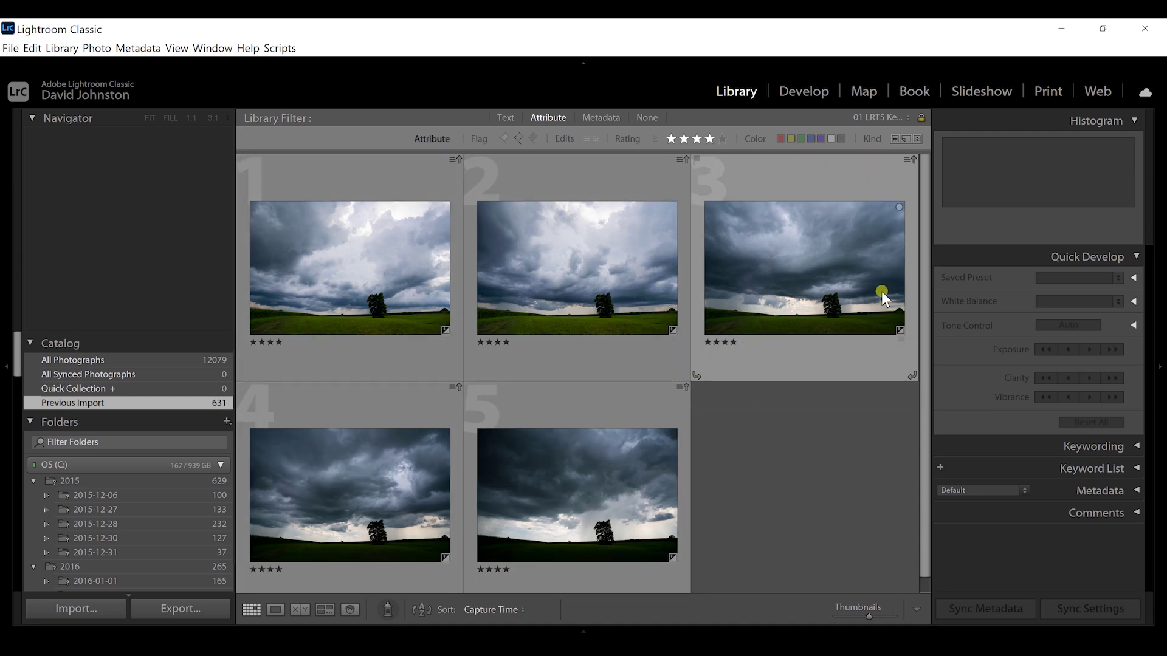
# Apply the '00 LRT5 Full Sequence' filter preset and select all 631 photos
pyautogui.click(874, 116)
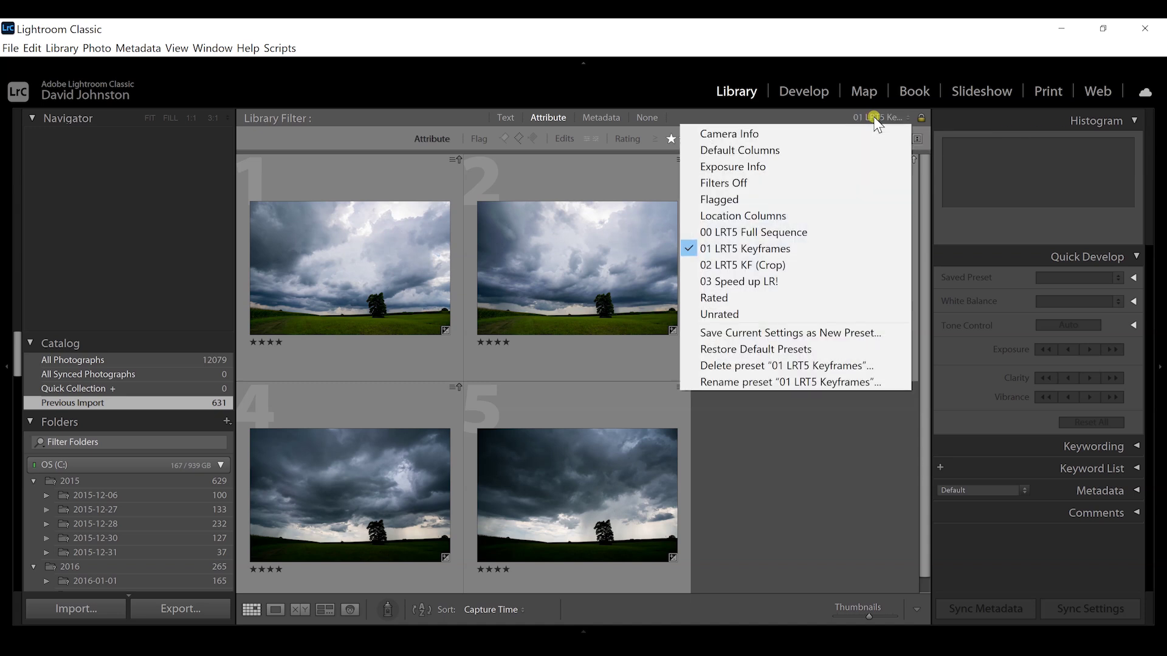
pyautogui.click(778, 235)
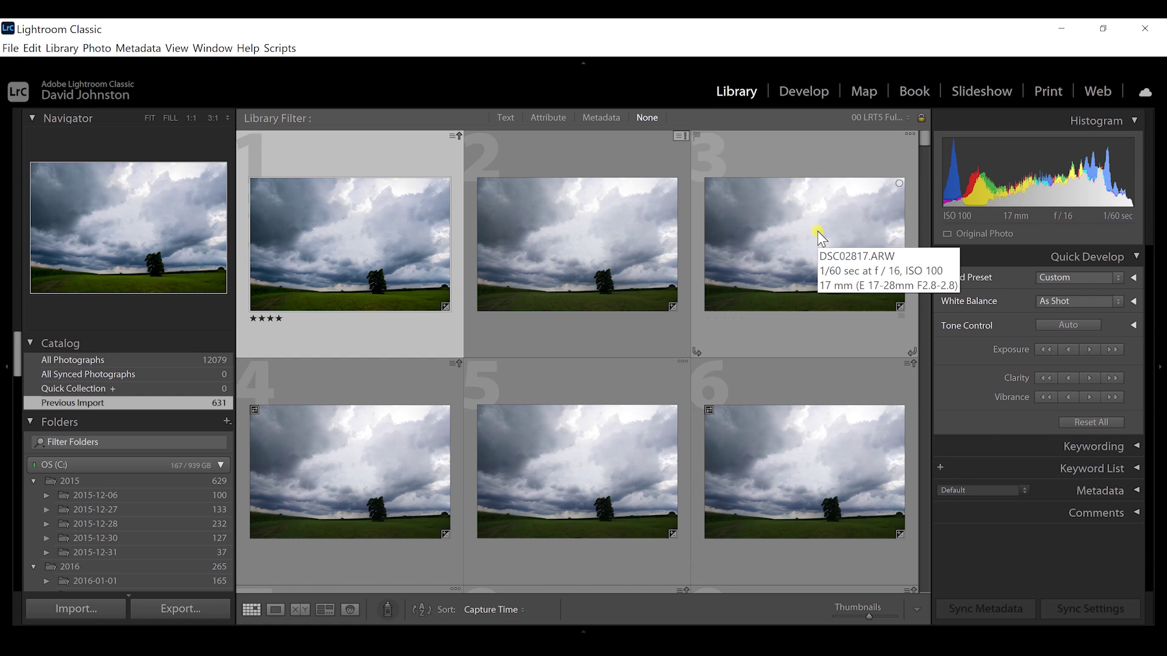
pyautogui.hotkey('ctrl', 'a')
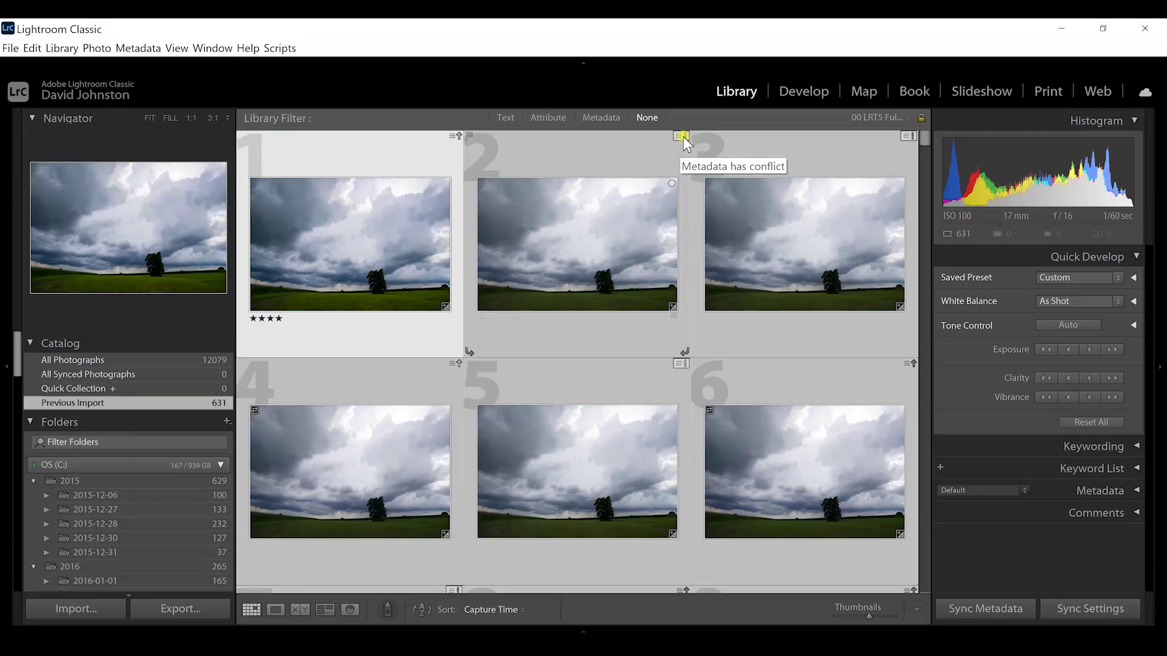
# Read the deflickered metadata back from the files for all selected photos
pyautogui.click(139, 48)
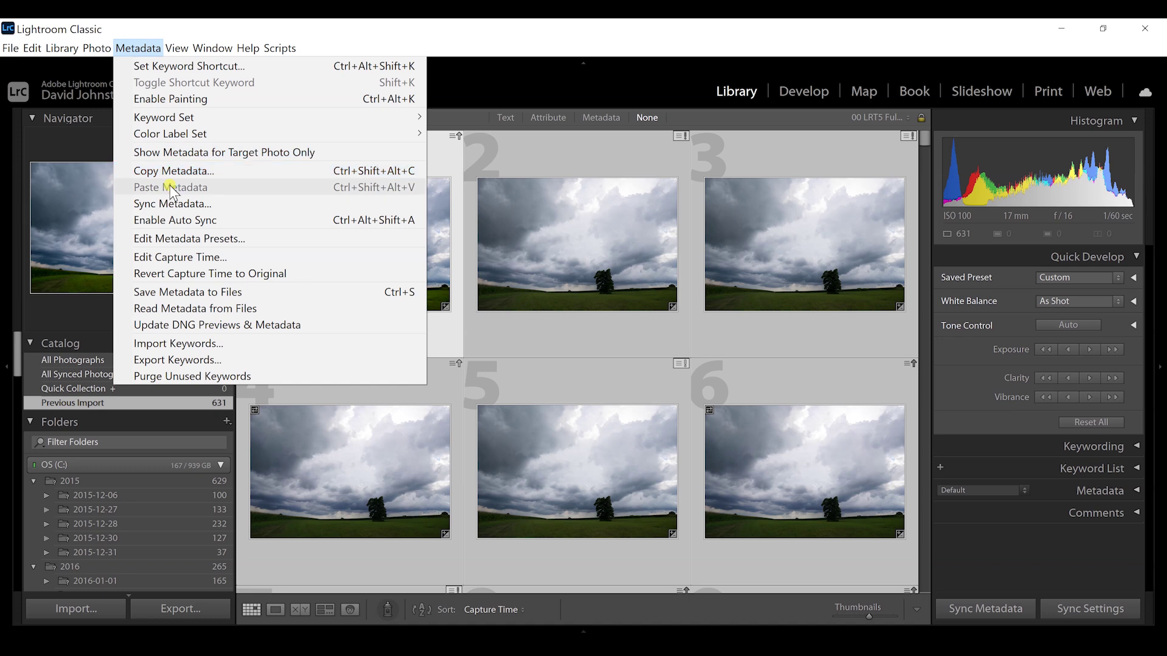
pyautogui.click(181, 309)
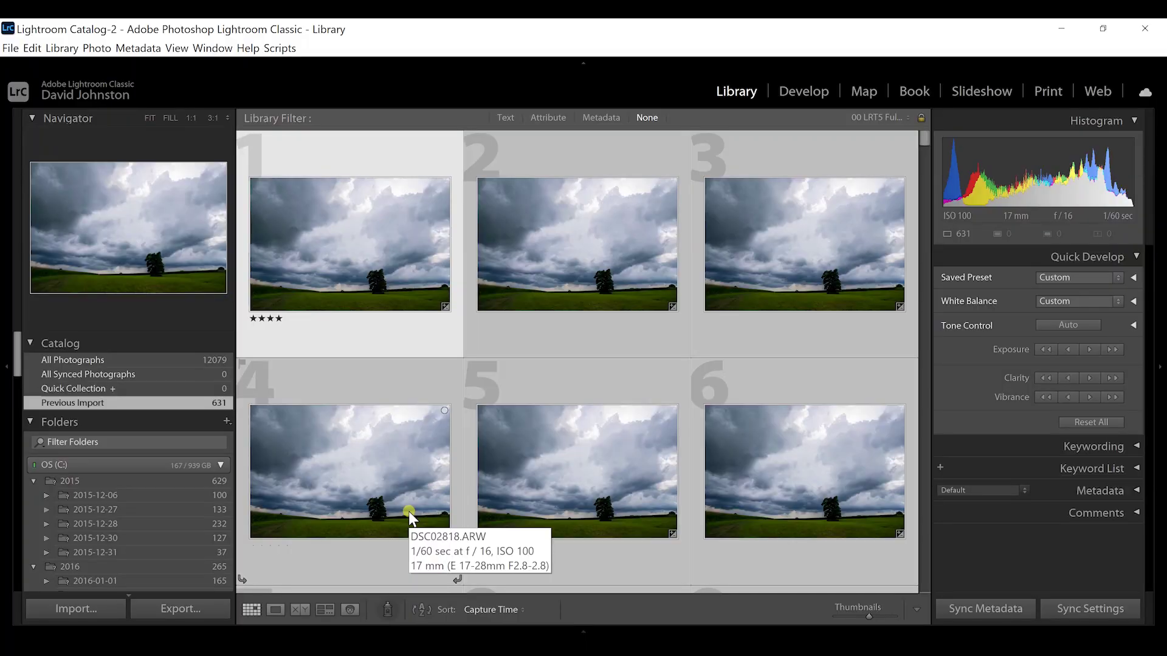
pyautogui.click(192, 607)
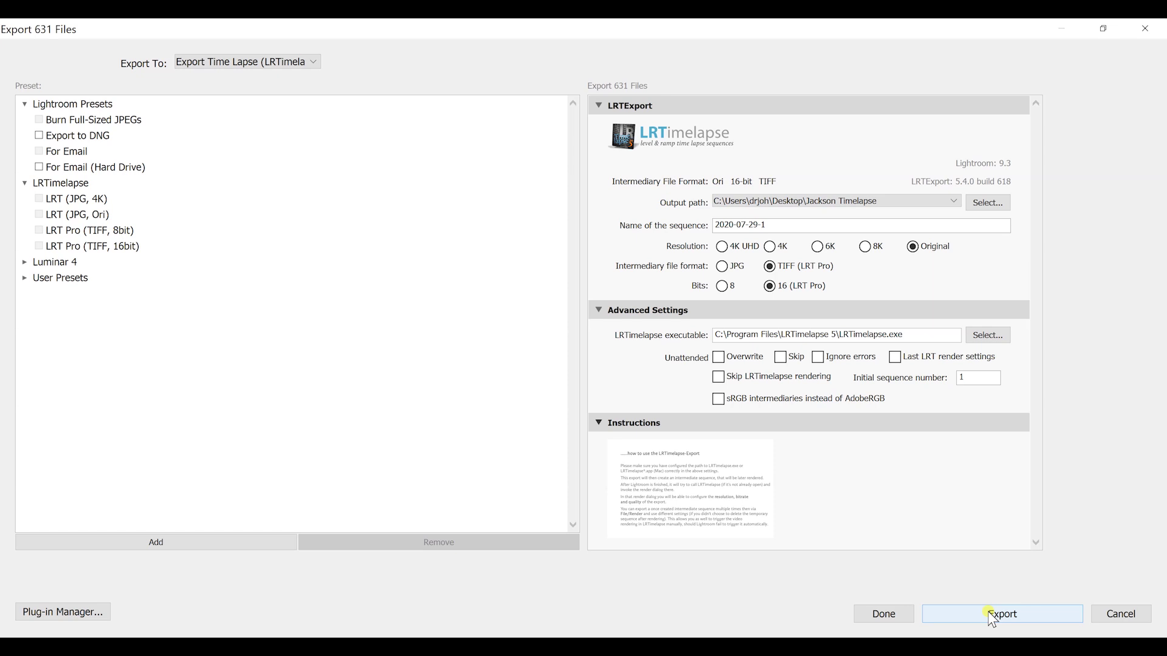
# Start the LRTimelapse export of the 631 frames as original-size 16-bit TIFFs
pyautogui.click(1022, 615)
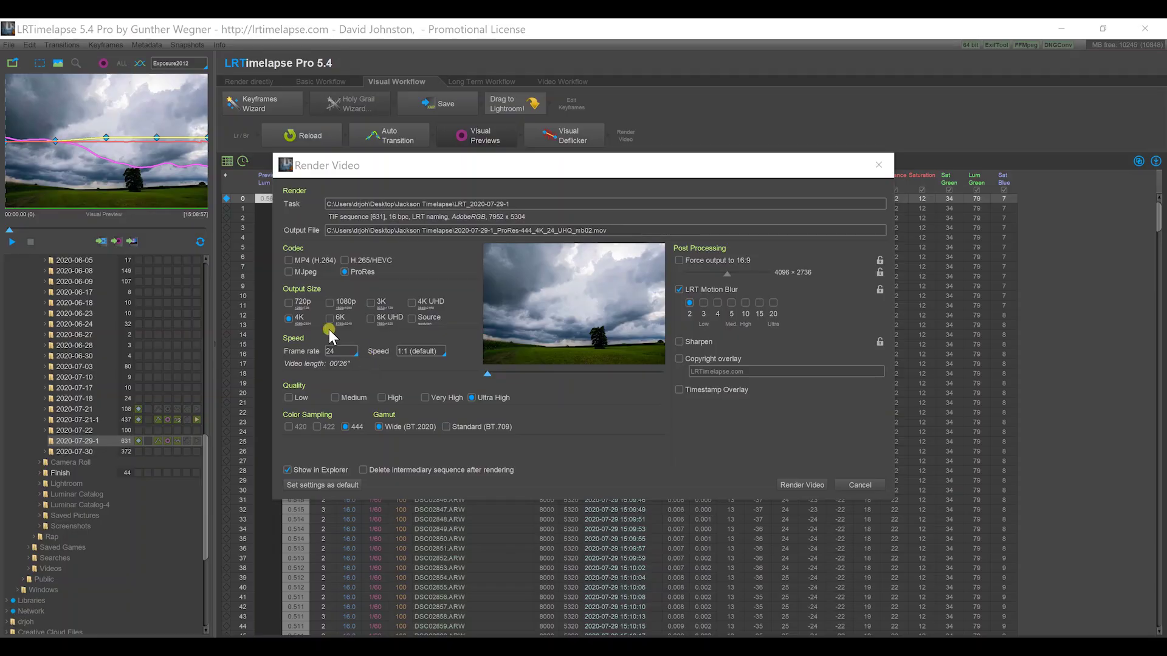
# Render the ProRes video at 4K UHD with motion blur turned off
pyautogui.click(433, 304)
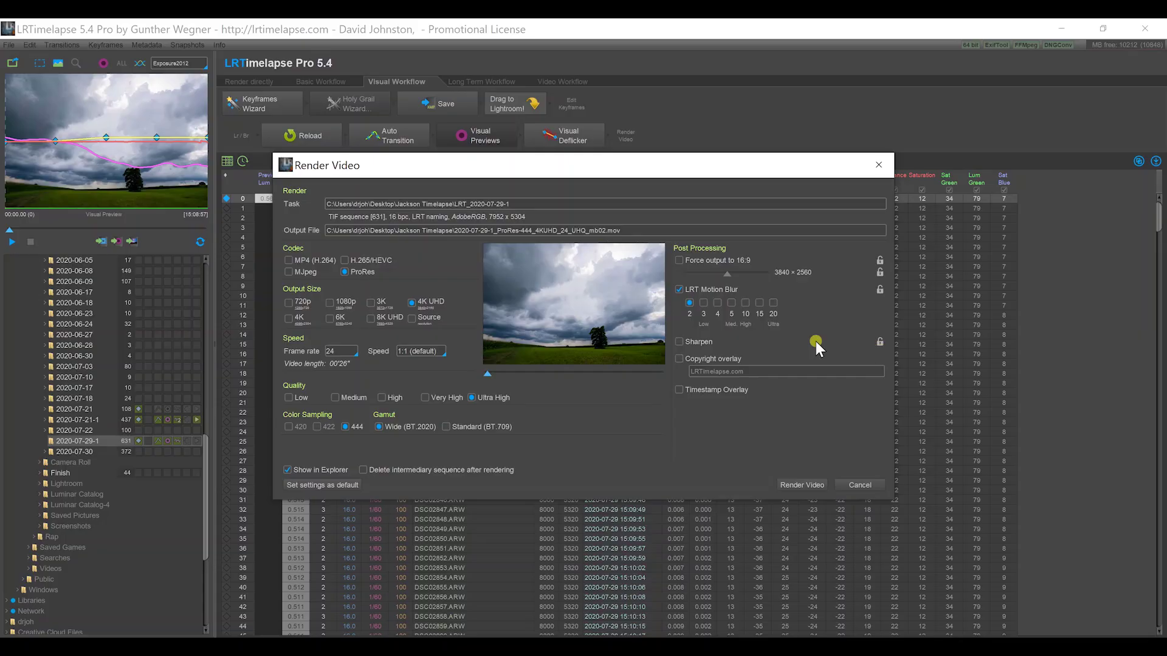
pyautogui.click(679, 290)
pyautogui.click(807, 484)
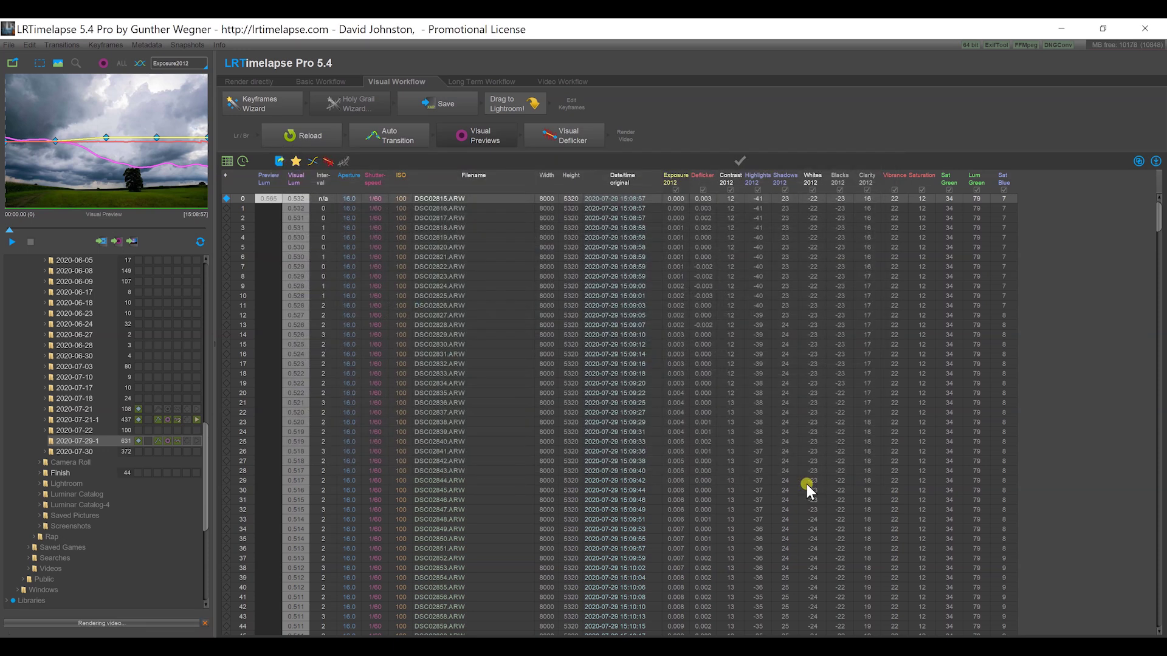